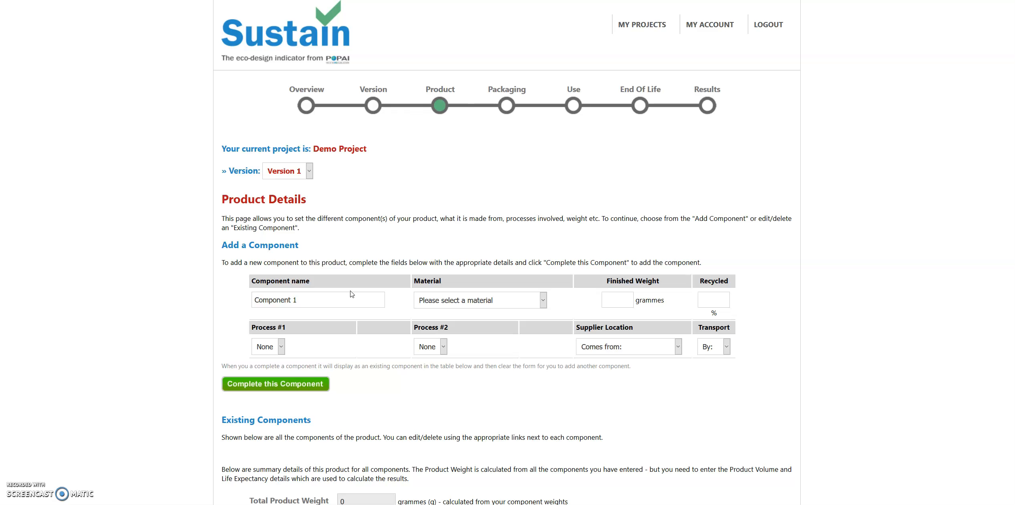
Name the new component Component 1 and set its material to B Fluted Corrugated Board.
left_click(351, 298)
left_click_drag(317, 304, 241, 293)
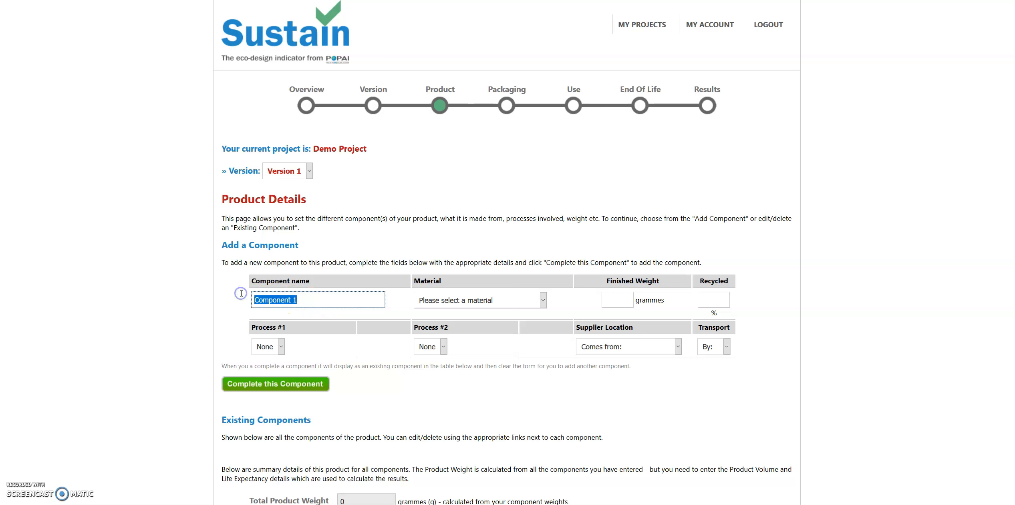
type("Comp")
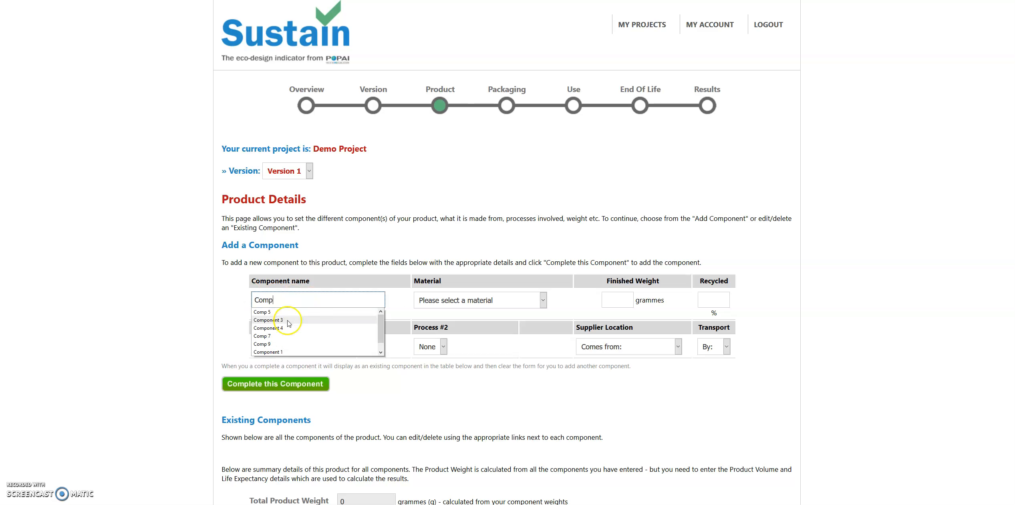
left_click(286, 352)
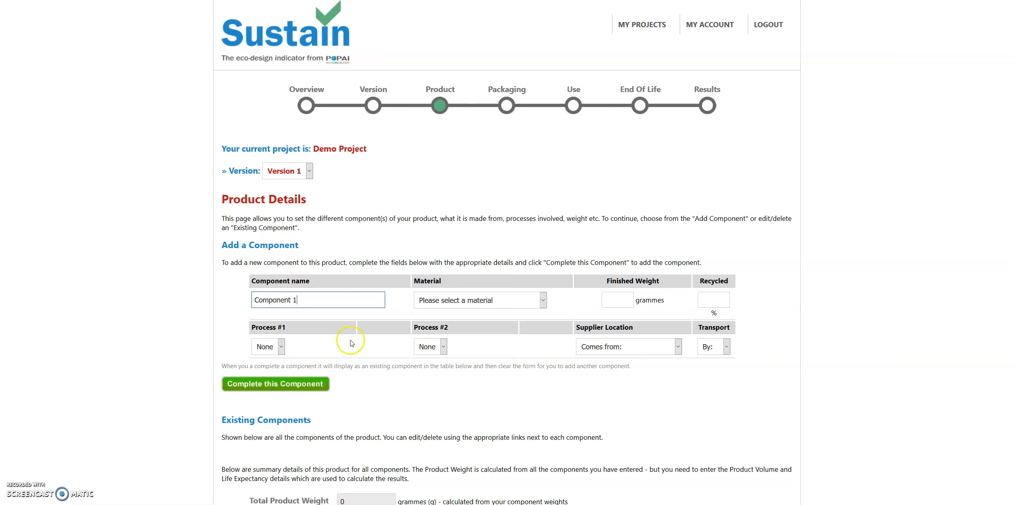
left_click(543, 305)
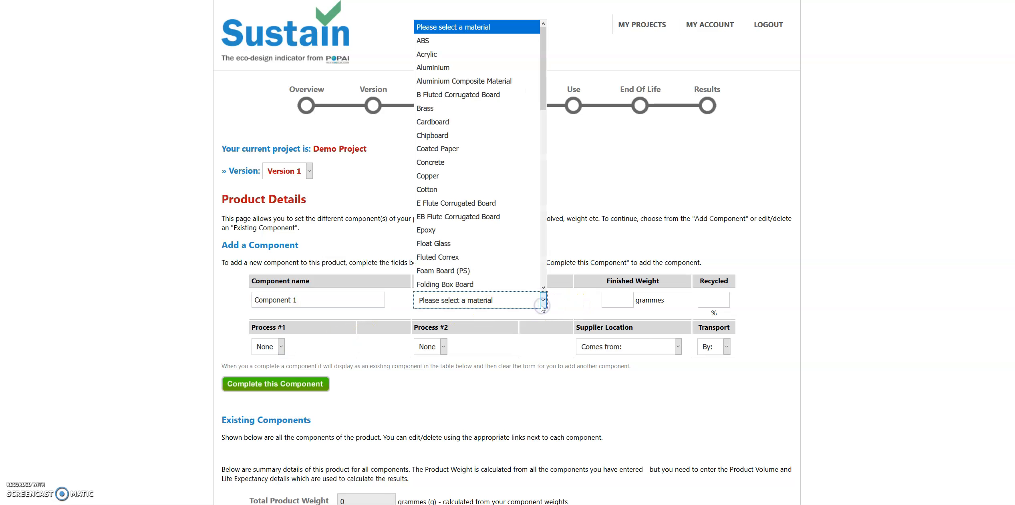
scroll(525, 299, "down", 2)
scroll(525, 299, "down", 3)
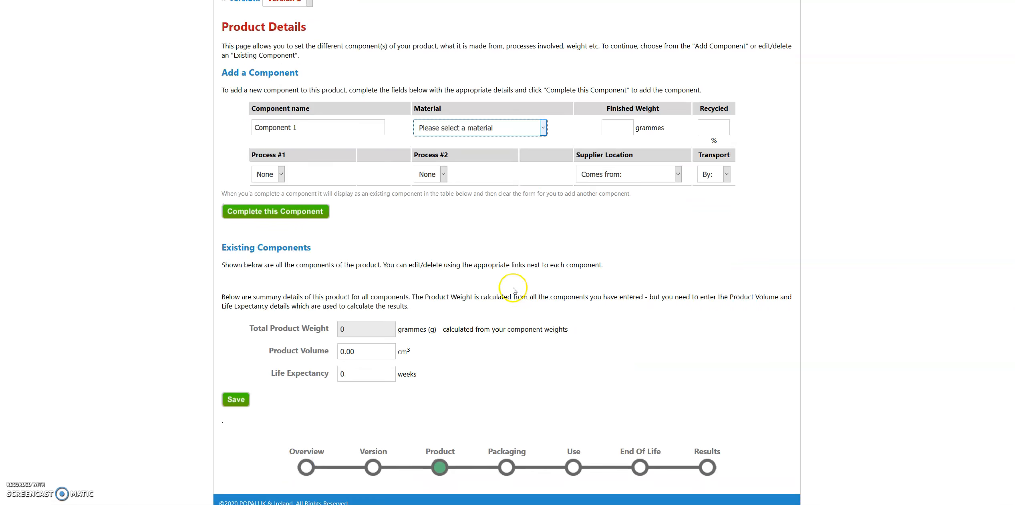
left_click(543, 213)
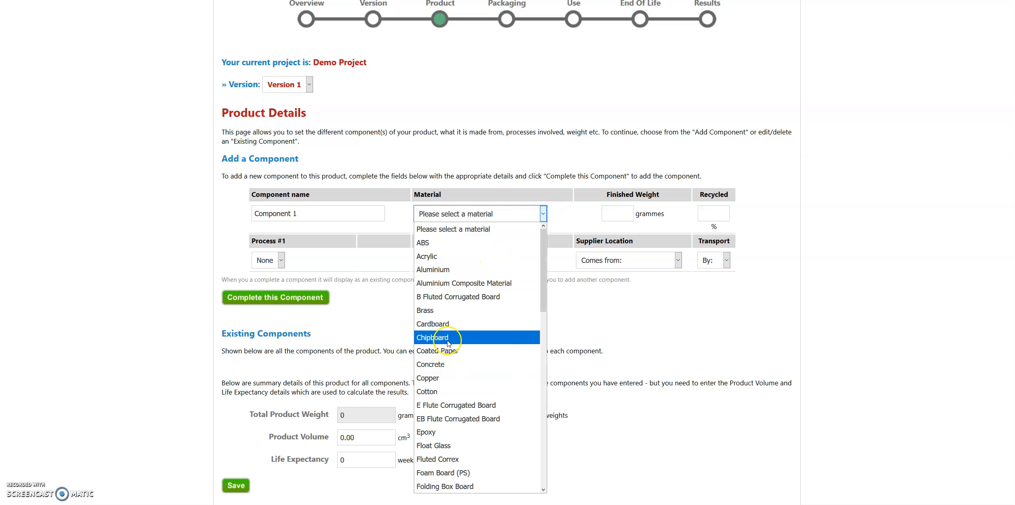
left_click(443, 301)
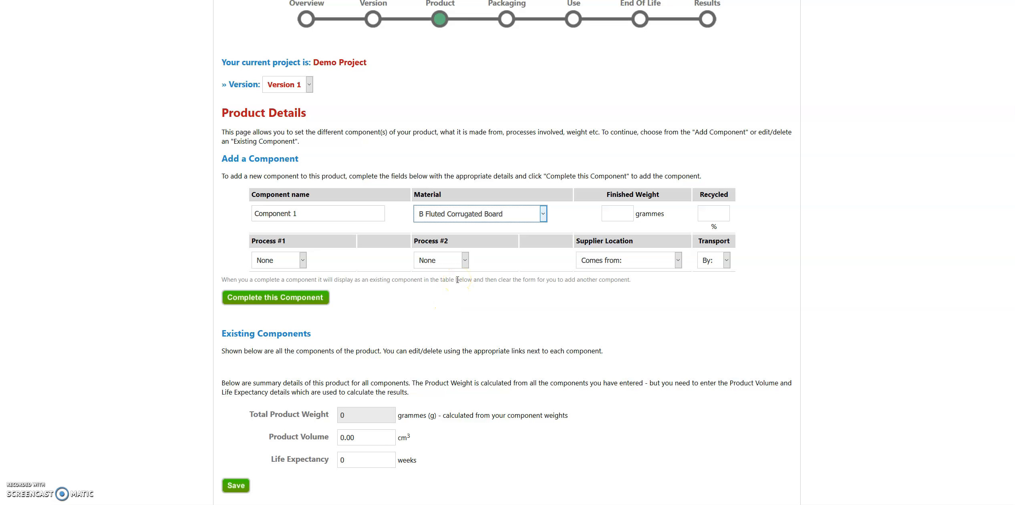
Set Component 1's finished weight to 250 grammes and its recycled content to 50%.
left_click(620, 214)
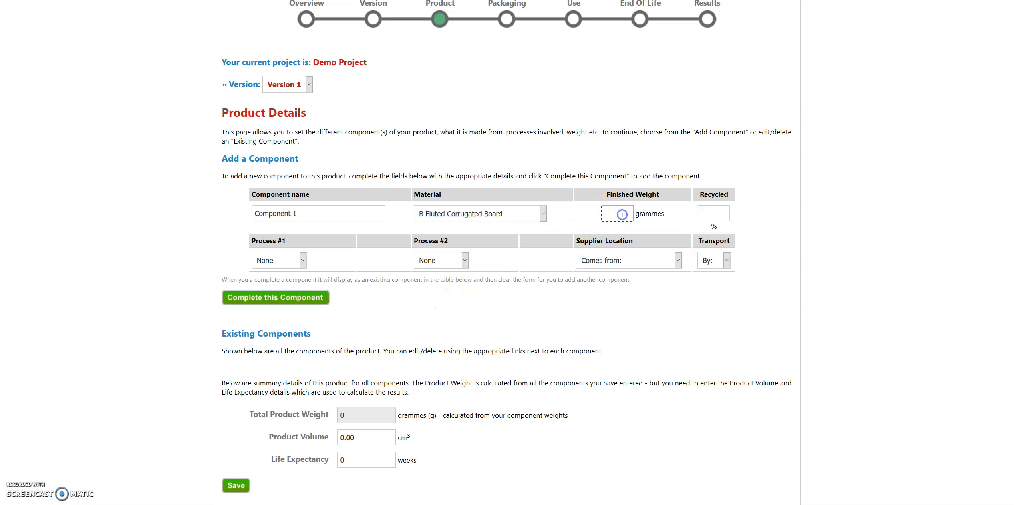
type("250")
left_click(725, 214)
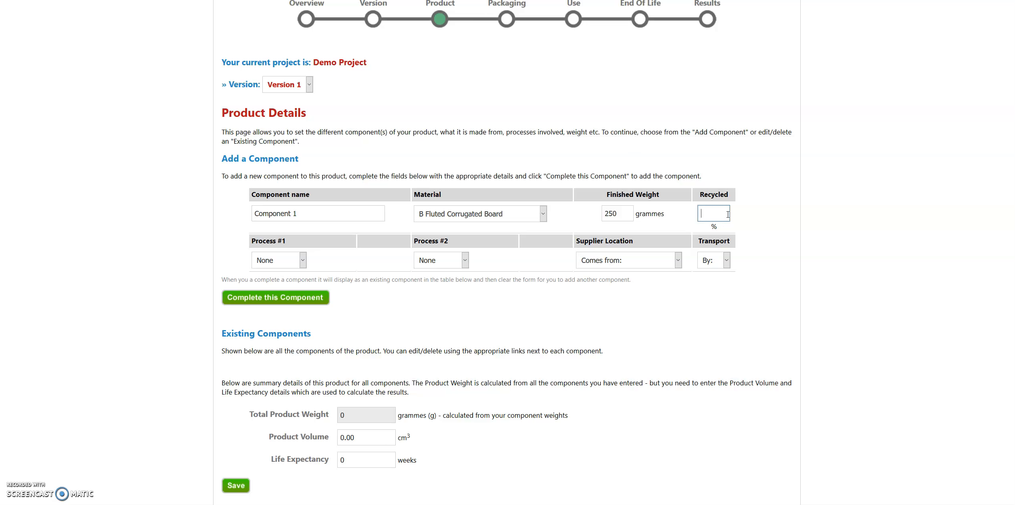
type("50")
left_click(396, 306)
Set Component 1's first process to Digital Print with 0.5 m² printed, leaving the second process as None.
left_click(303, 261)
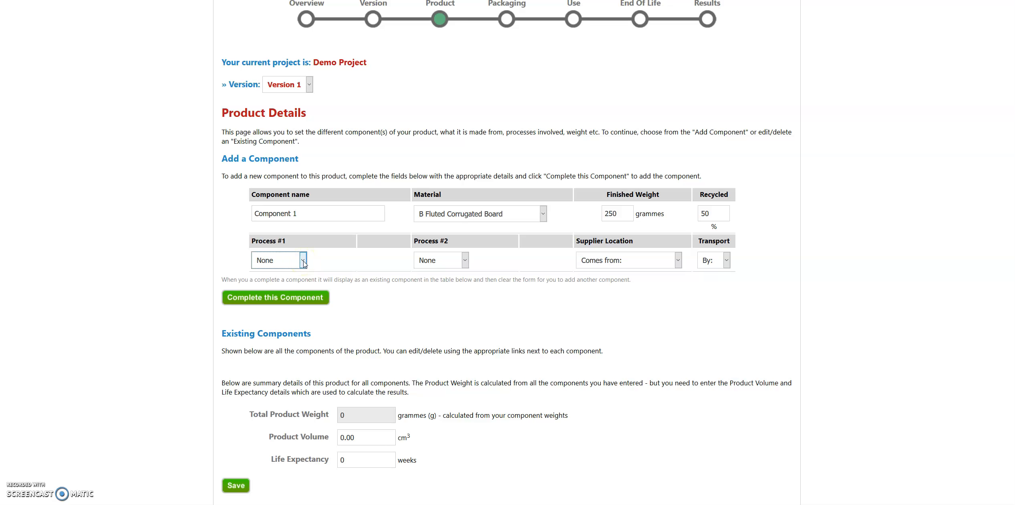
left_click(296, 290)
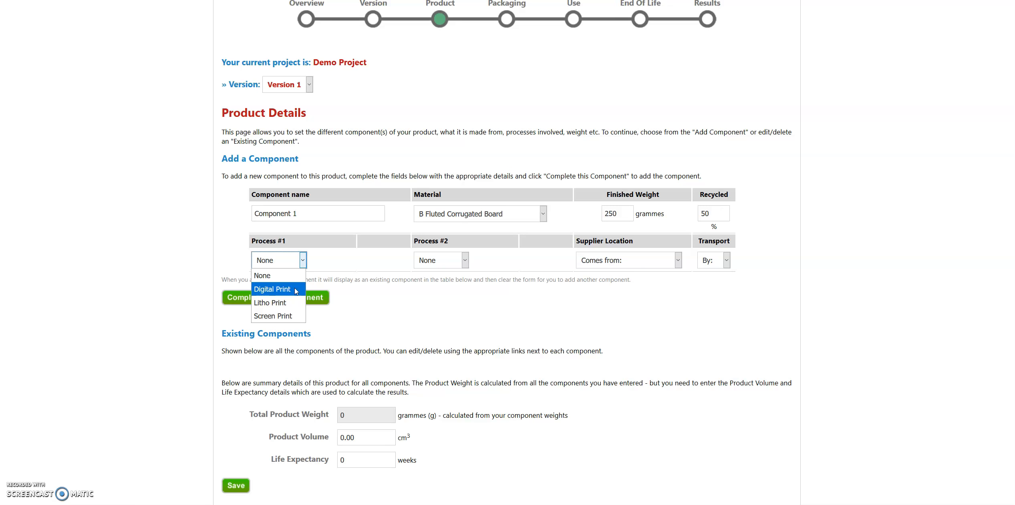
left_click(296, 291)
left_click(370, 262)
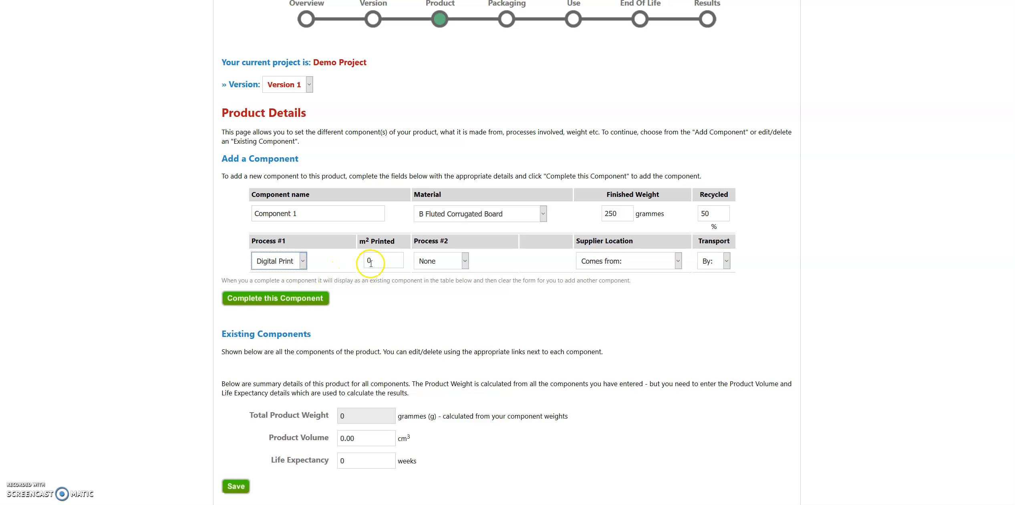
double_click(366, 259)
type("0.5")
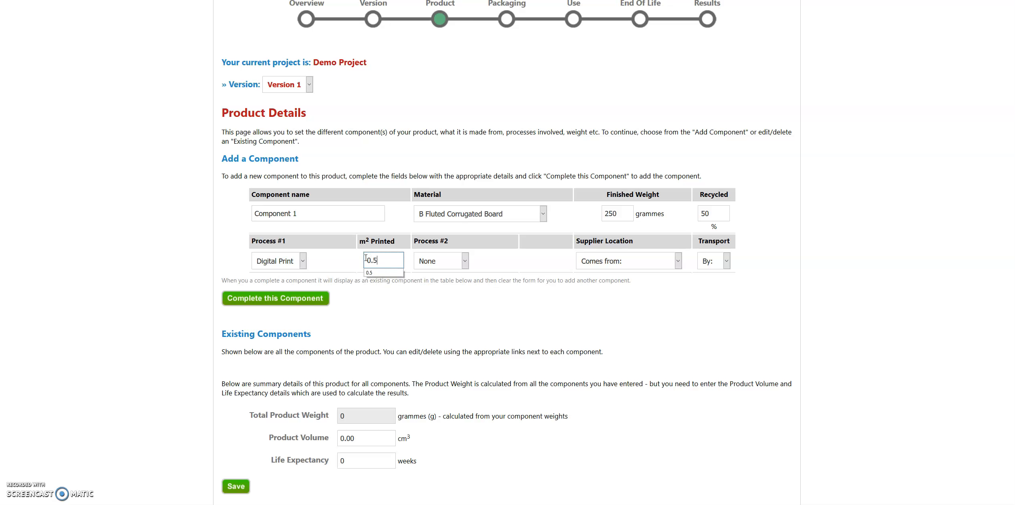
left_click(445, 296)
left_click(465, 262)
left_click(465, 263)
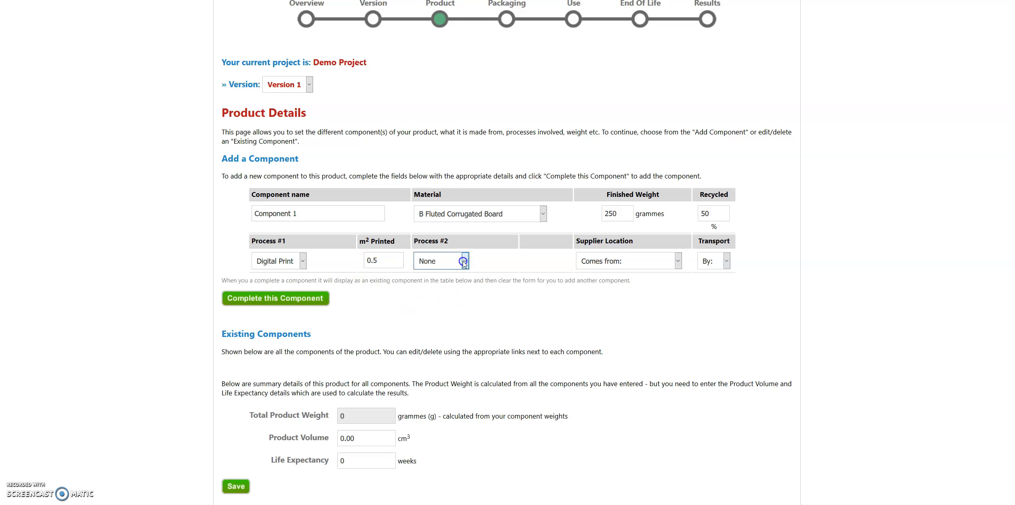
Set the supplier location to China with transport by Rail, and complete Component 1.
left_click(678, 261)
left_click(600, 152)
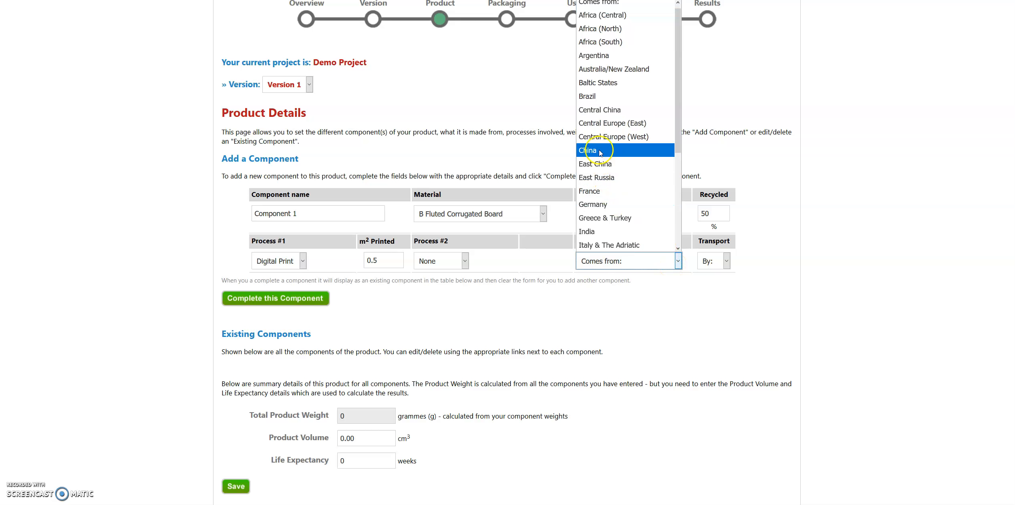
left_click(598, 154)
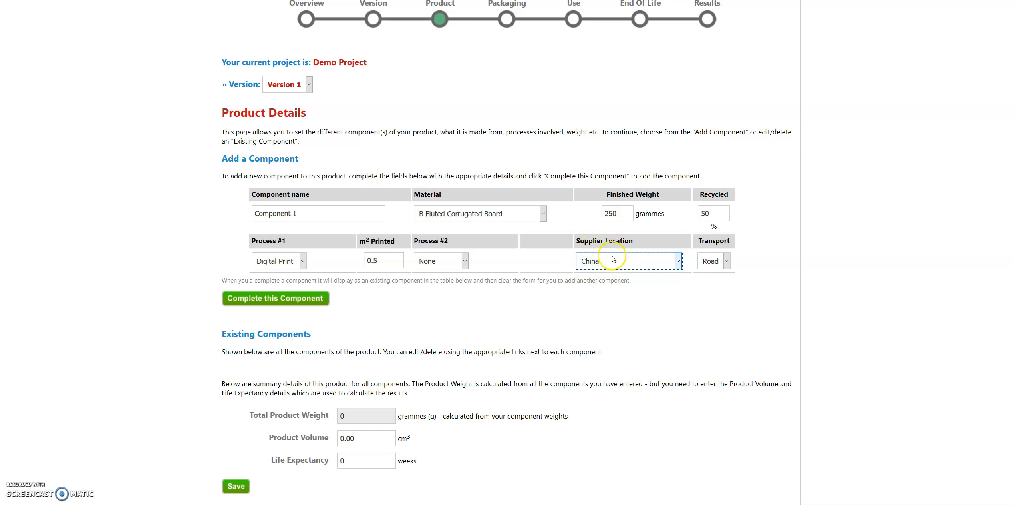
left_click(727, 264)
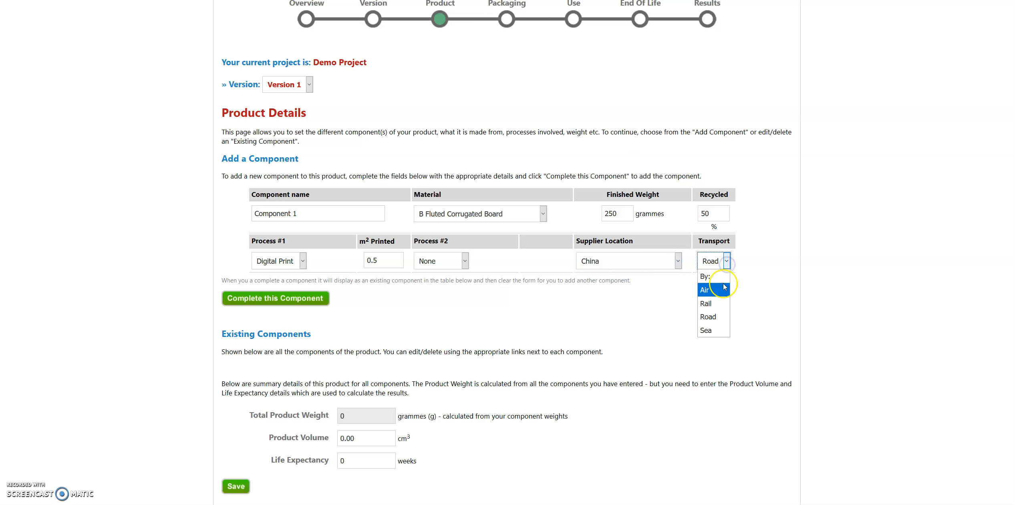
left_click(724, 302)
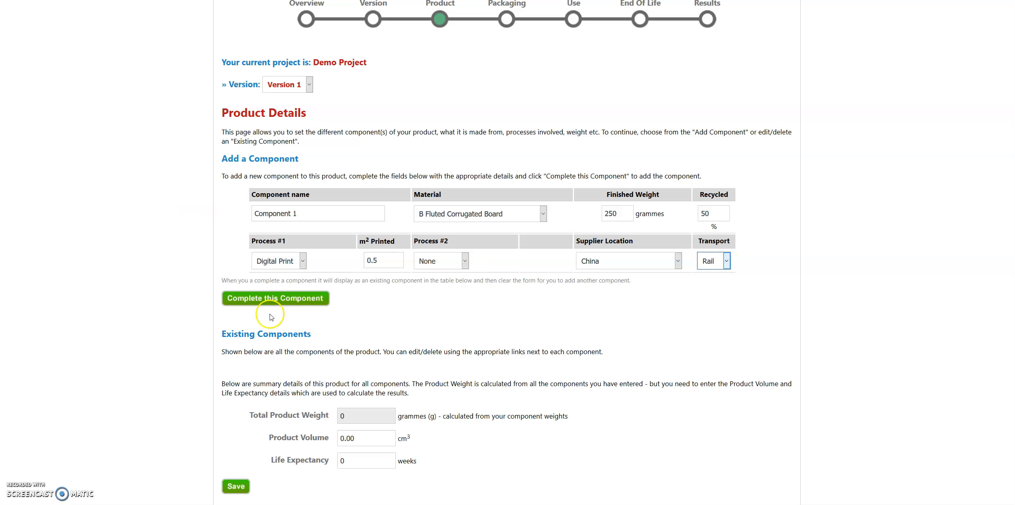
left_click(269, 301)
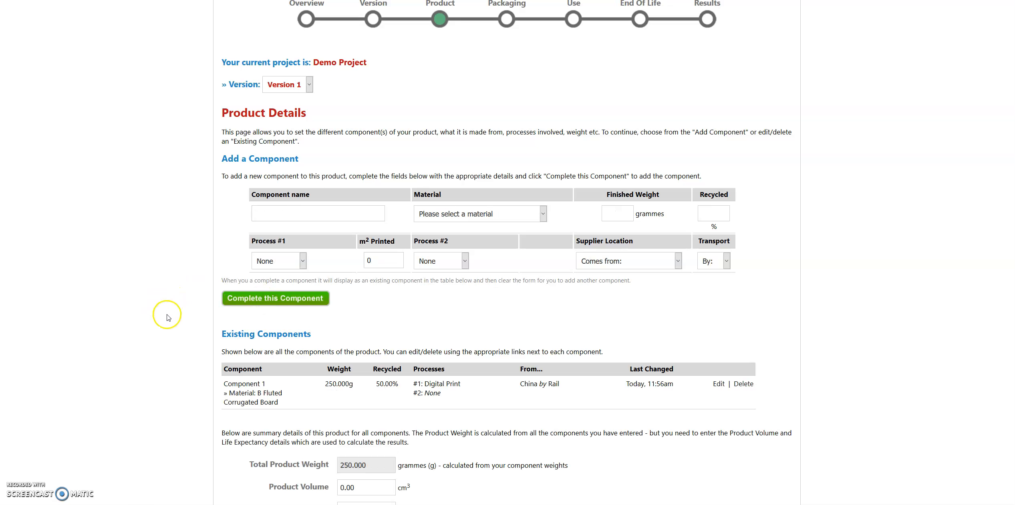
Start another component entry and name it Component 2.
scroll(167, 318, "down", 2)
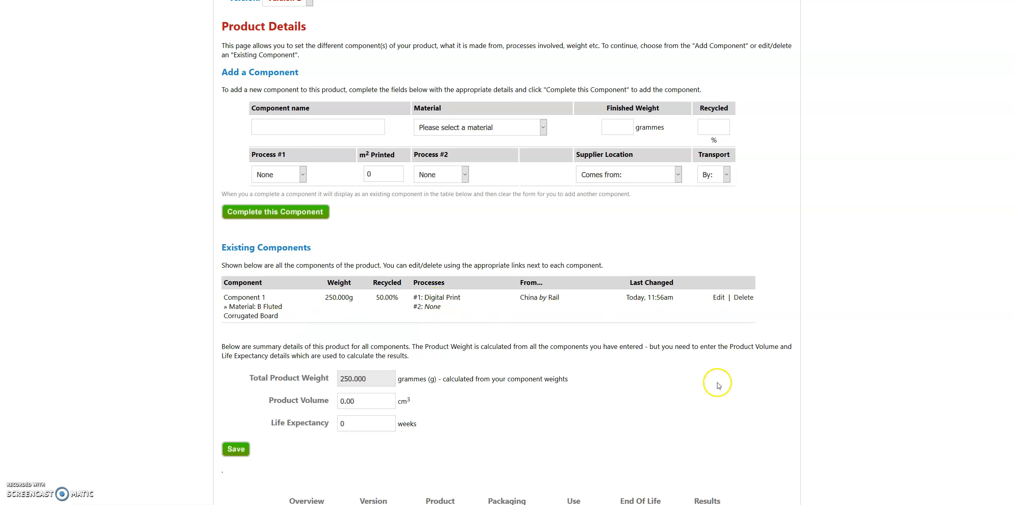
scroll(446, 317, "up", 2)
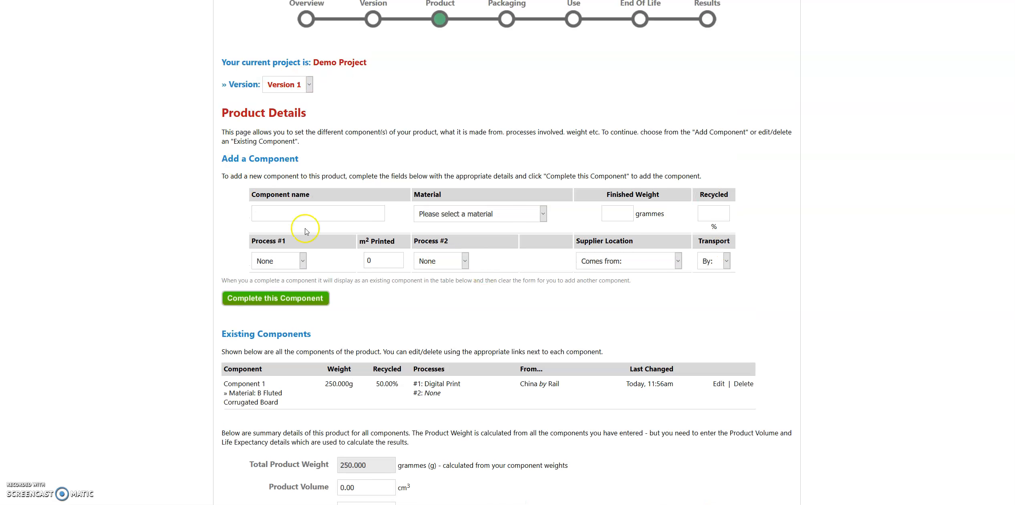
left_click(359, 215)
type("Comp")
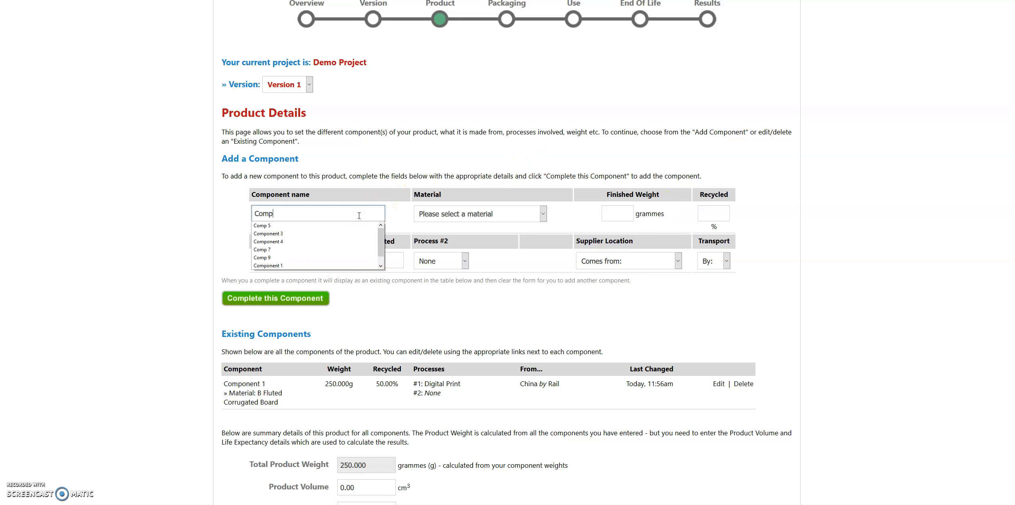
type("onme")
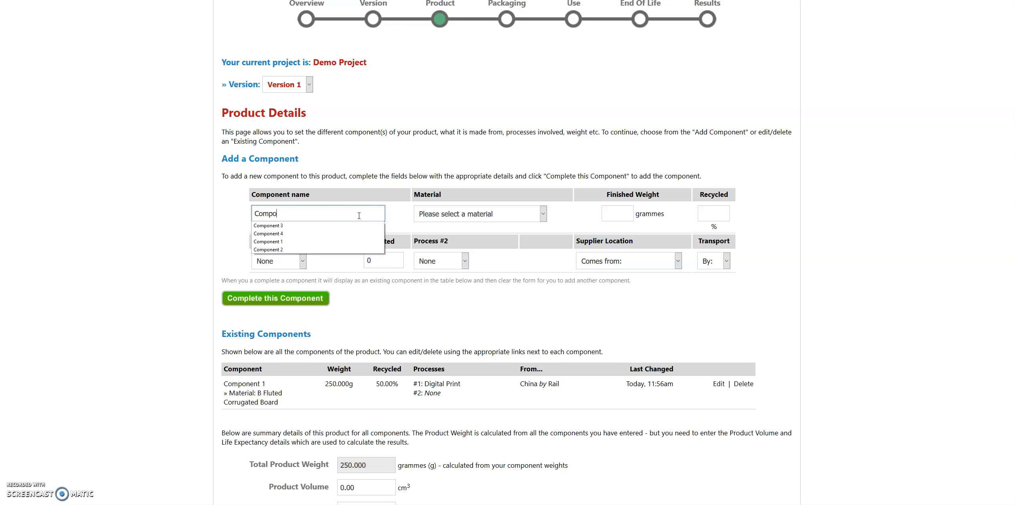
key("BackSpace")
key("BackSpace")
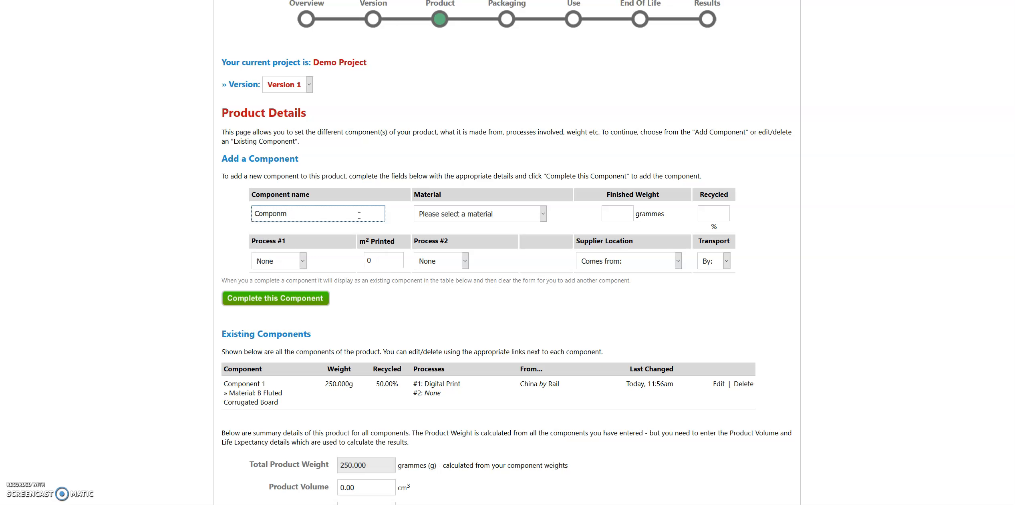
type("ent")
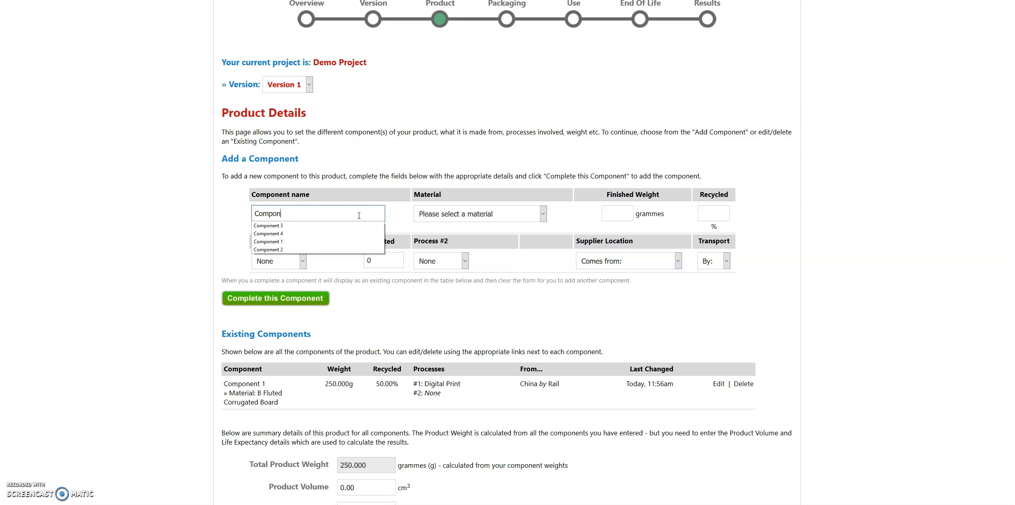
type(" 2")
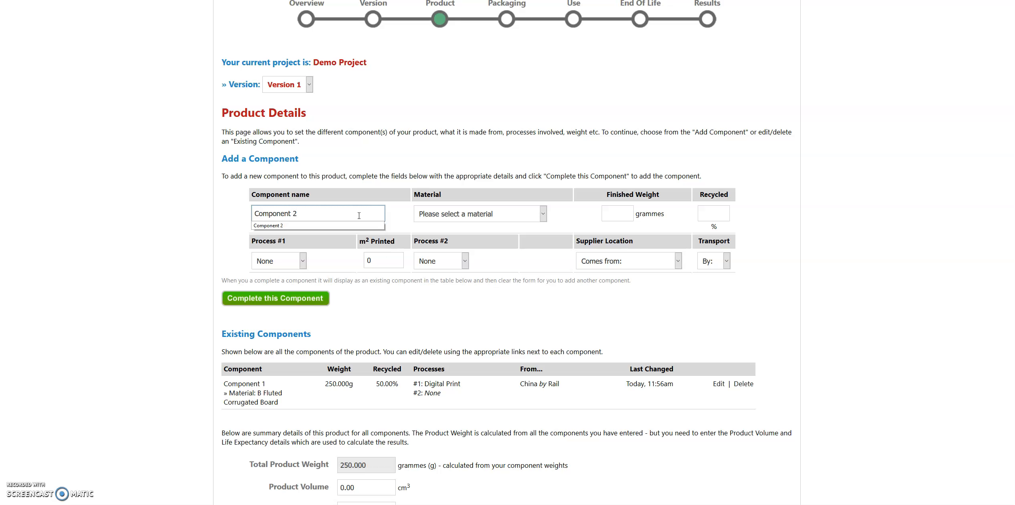
Set Component 2's material to PVC, with a finished weight of 50 grammes and 0% recycled content.
left_click(482, 213)
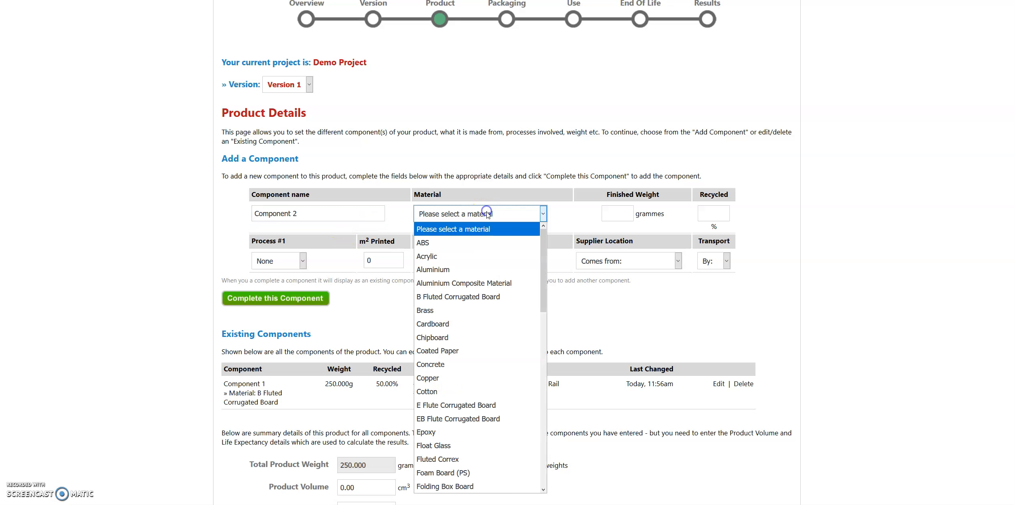
left_click_drag(541, 294, 538, 355)
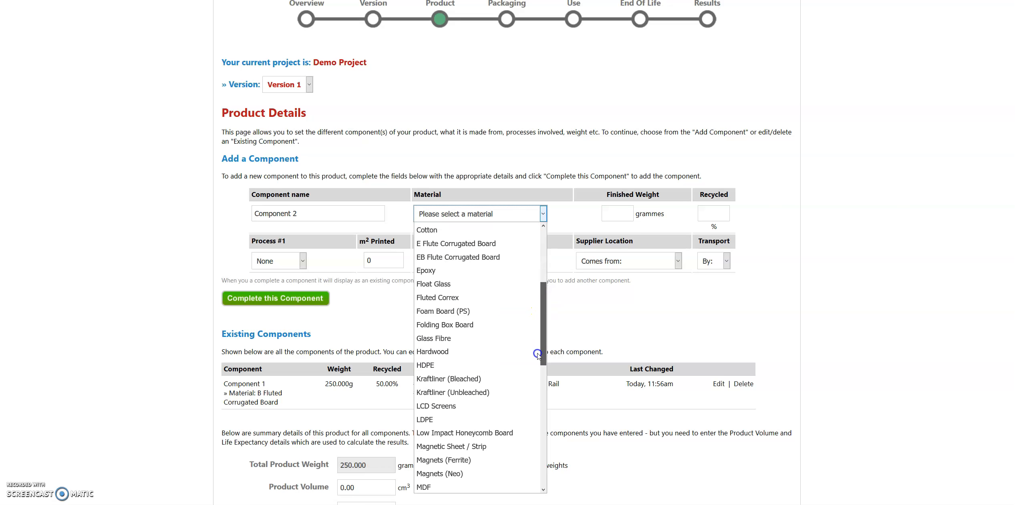
left_click_drag(543, 330, 535, 412)
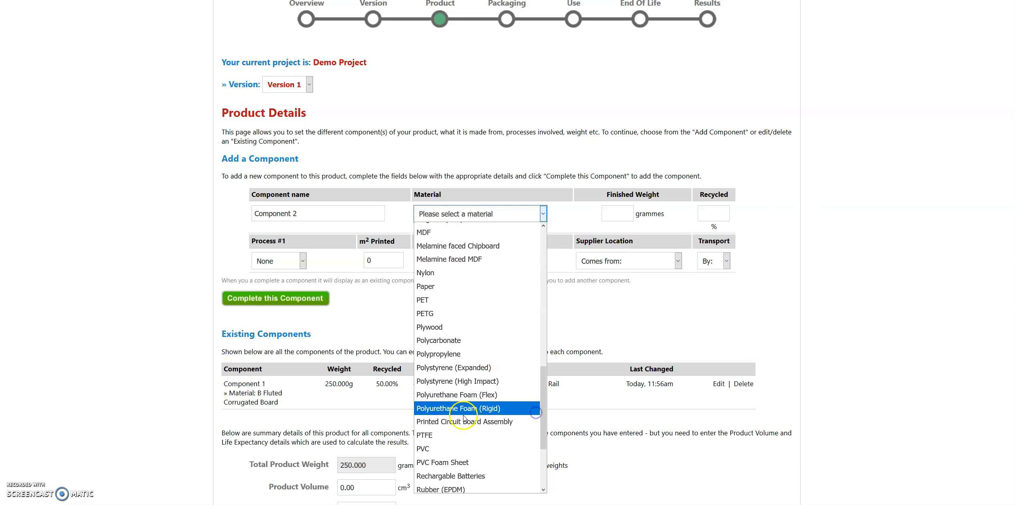
left_click(461, 449)
left_click(611, 217)
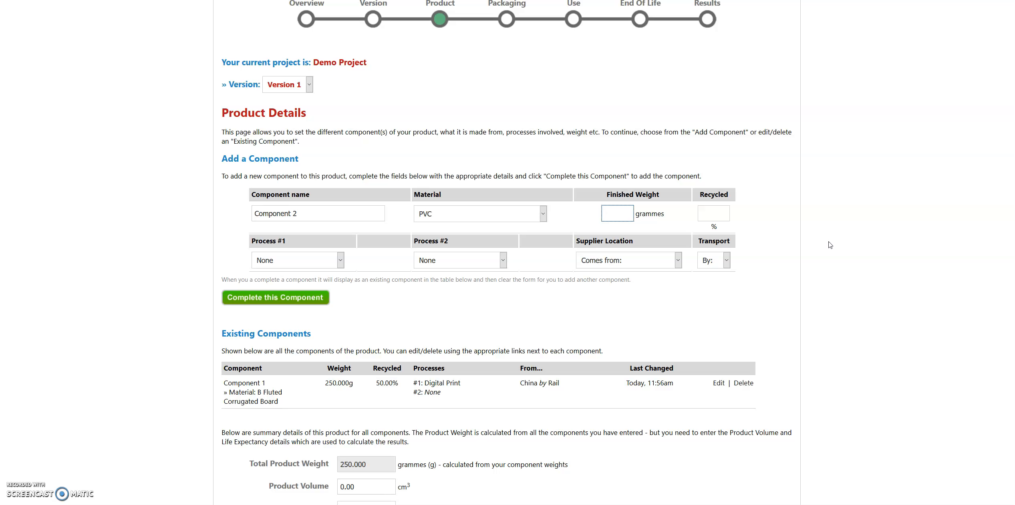
type("50")
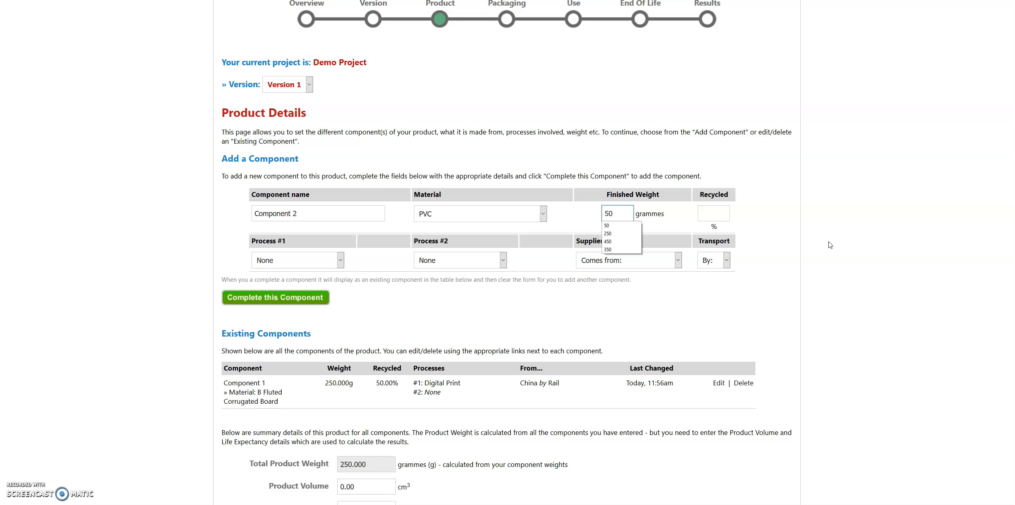
left_click(717, 212)
type("0")
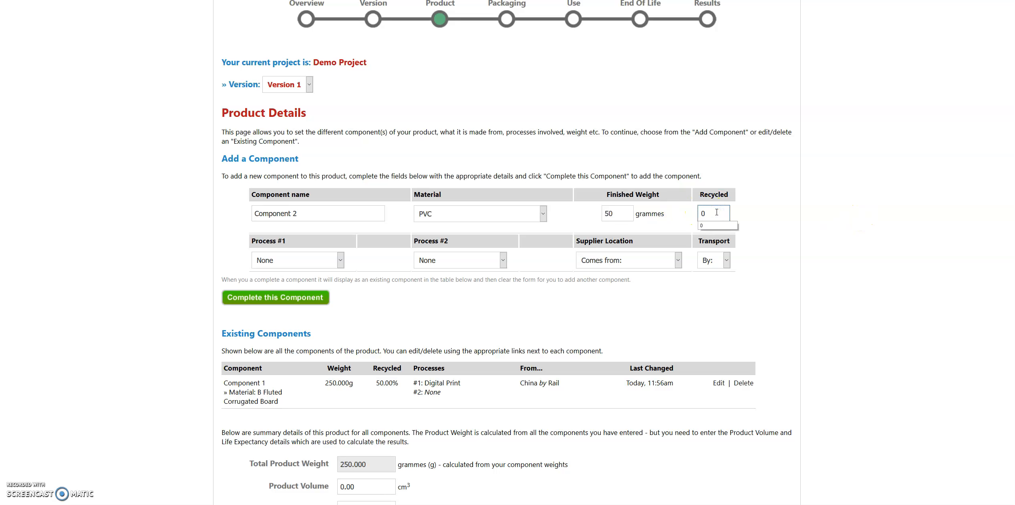
Set Component 2's first process to Thermoforming and its supplier location to China with transport by Road, and complete the component.
left_click(340, 260)
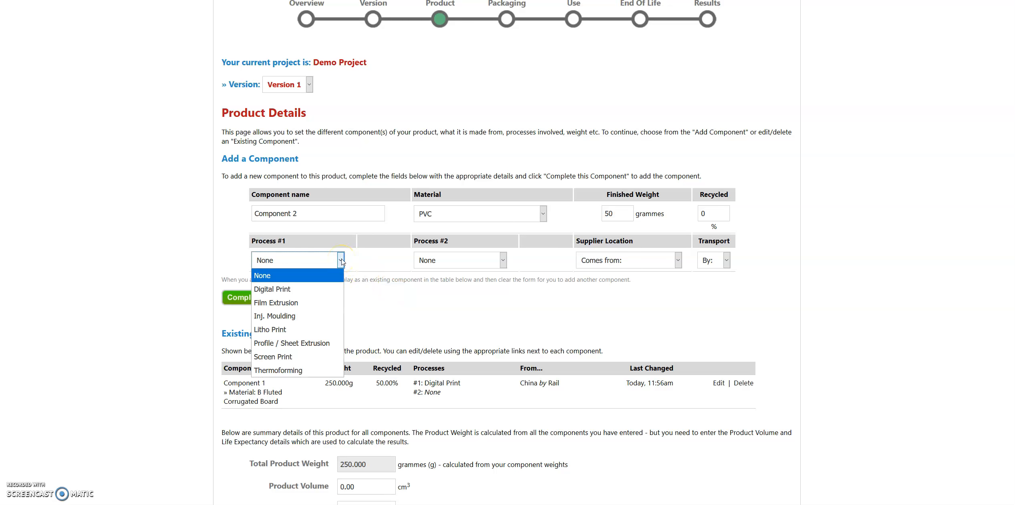
left_click(323, 371)
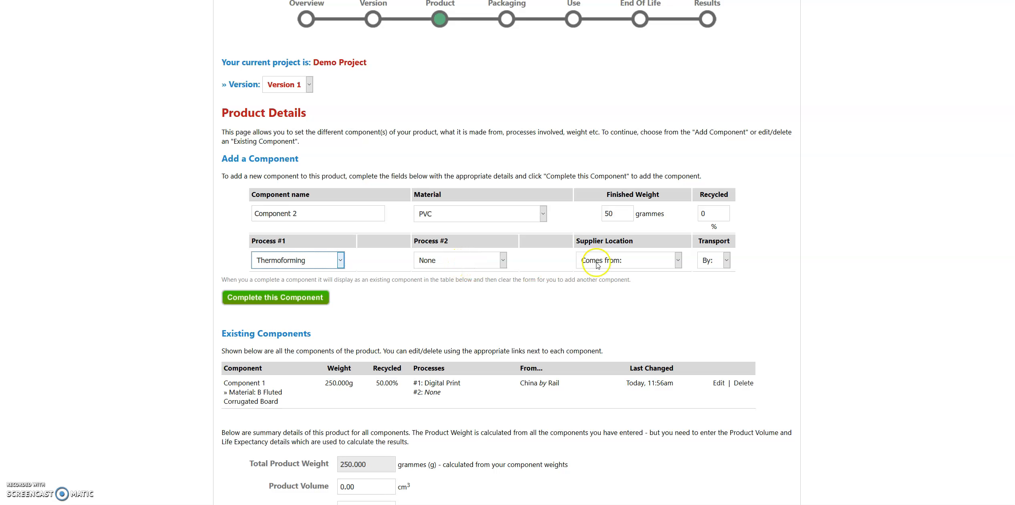
left_click(679, 261)
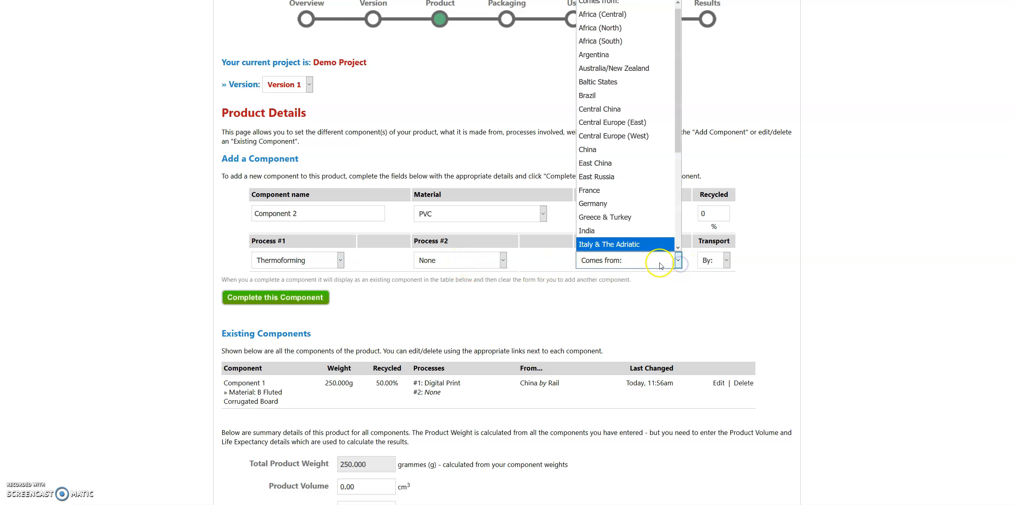
left_click(612, 149)
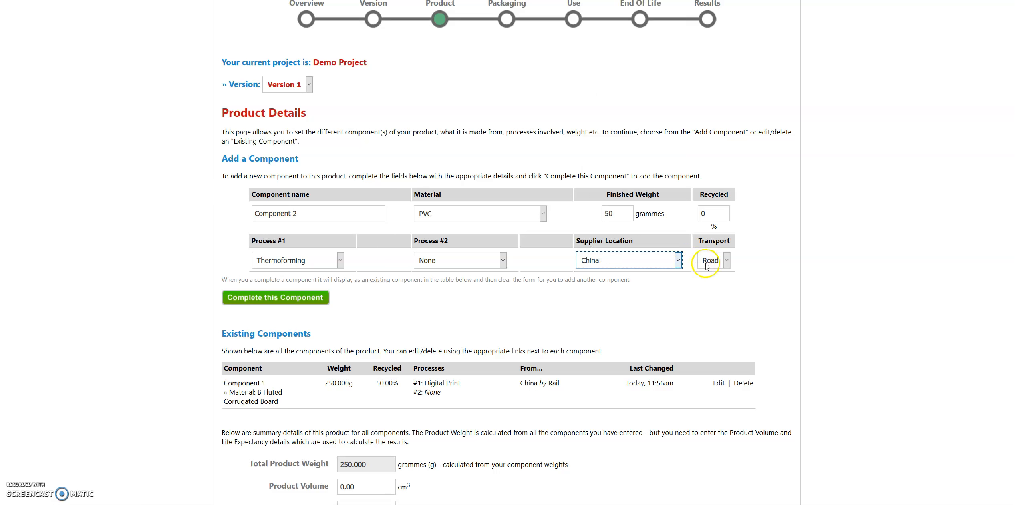
left_click(270, 300)
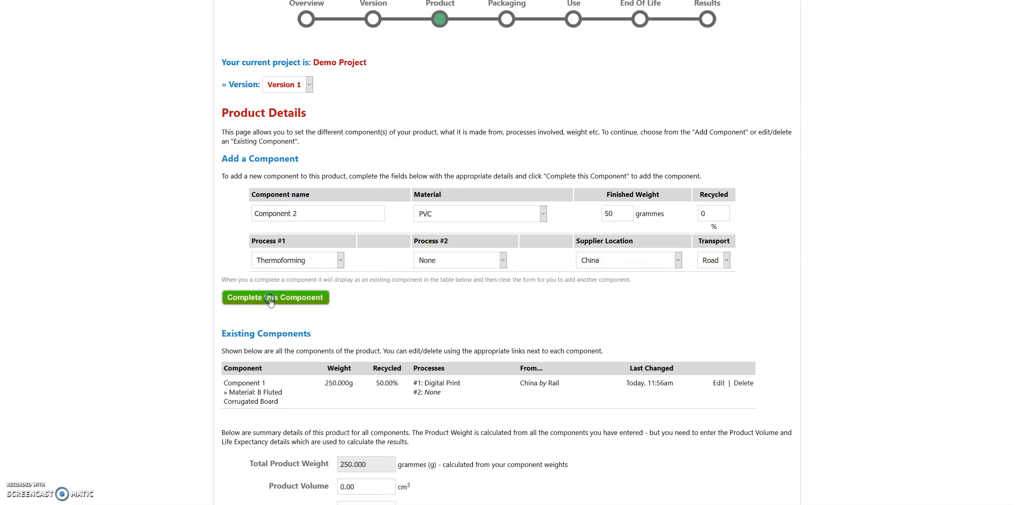
Check the existing components list and the total product weight calculated from the component weights.
scroll(324, 322, "down", 2)
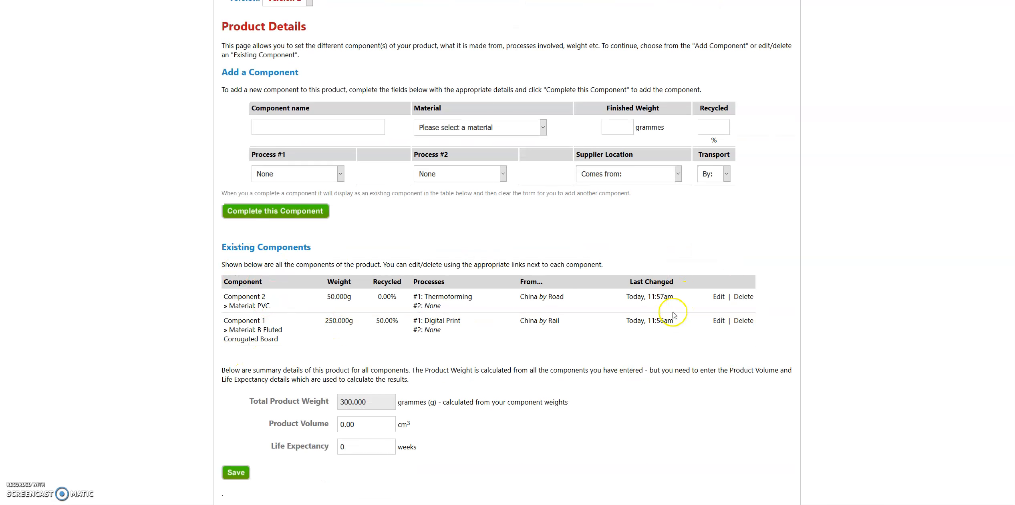
scroll(672, 316, "down", 1)
scroll(673, 316, "down", 1)
left_click(379, 324)
left_click_drag(379, 324, 337, 324)
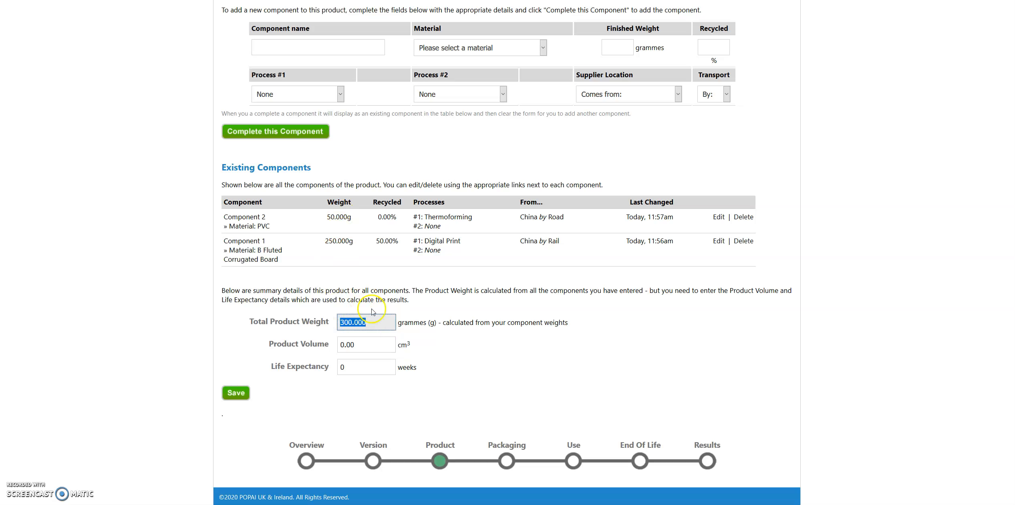
scroll(370, 323, "up", 2)
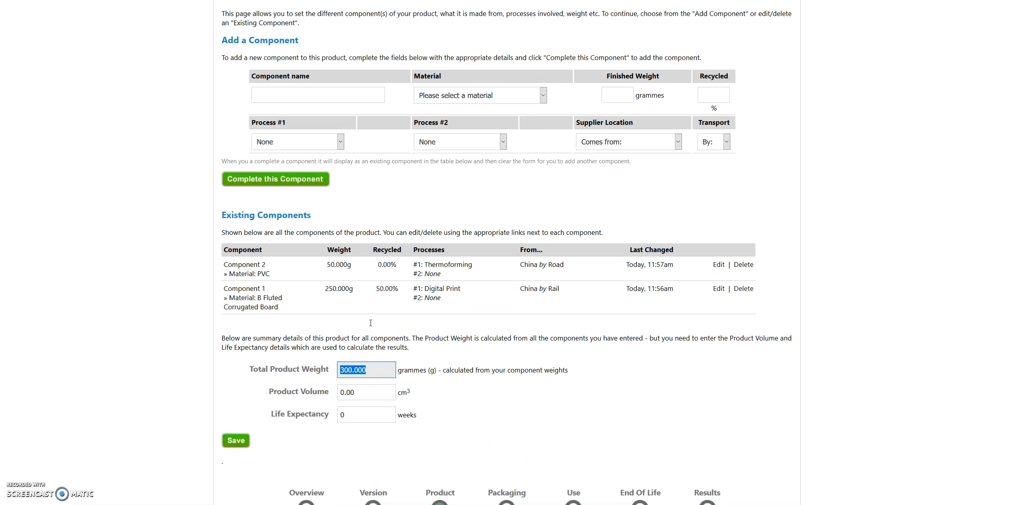
scroll(337, 286, "down", 2)
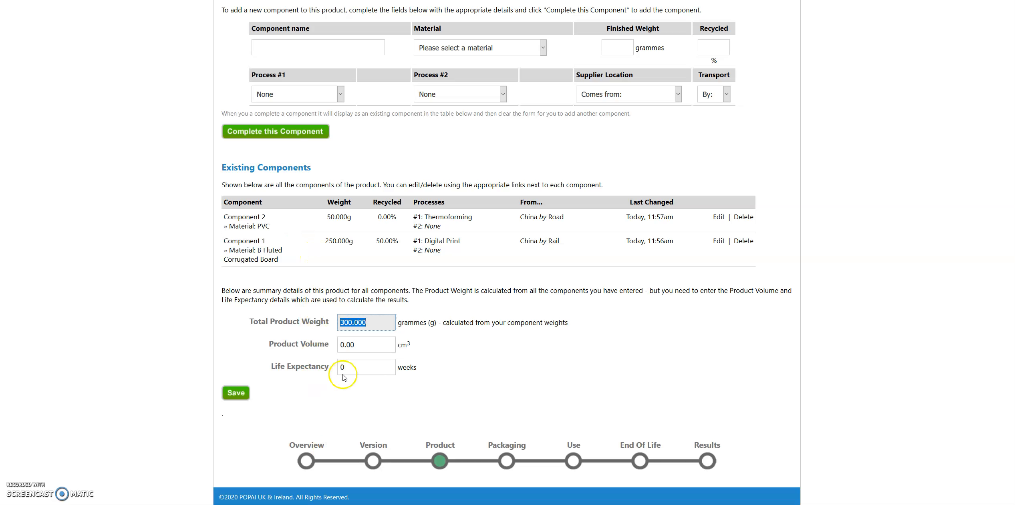
Set the product volume to 1500 cm³.
left_click_drag(365, 347, 335, 347)
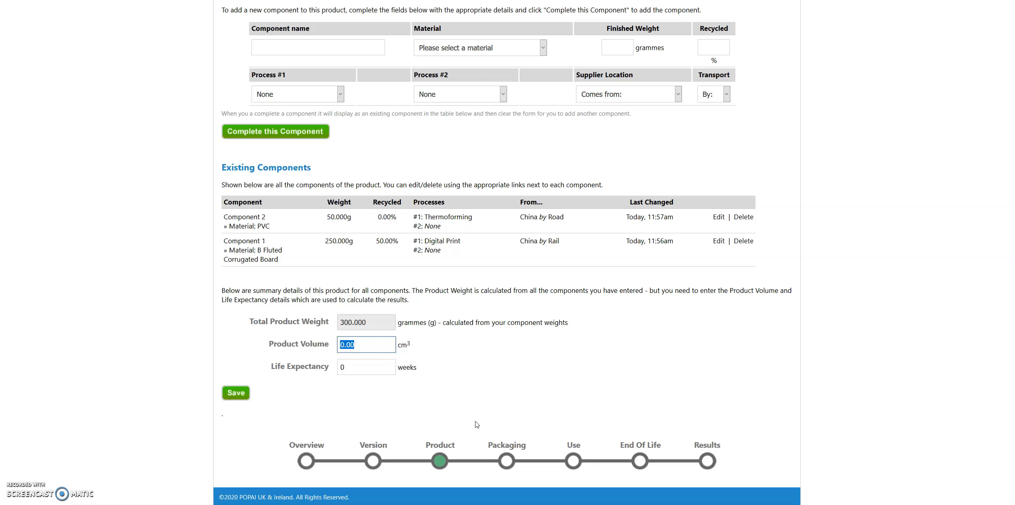
type("1500")
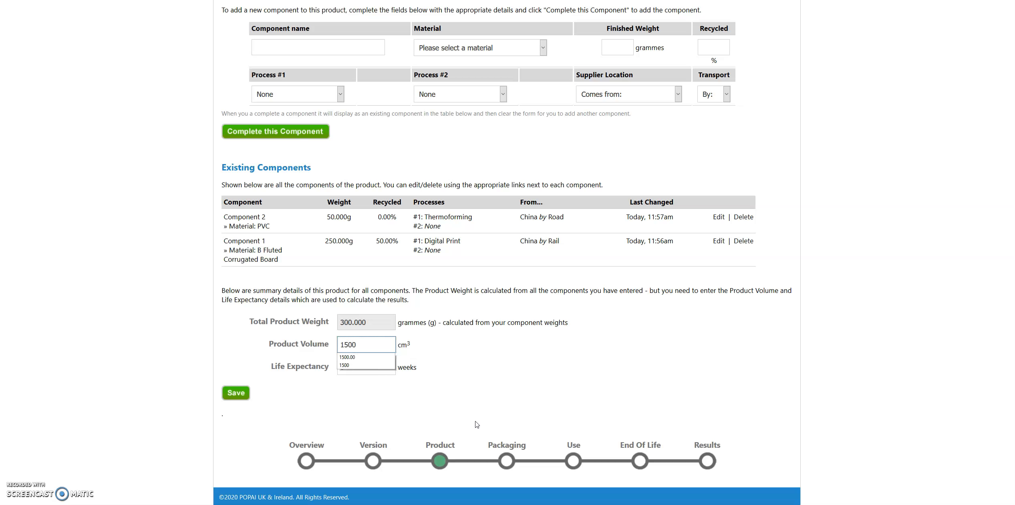
left_click(482, 376)
left_click(466, 372)
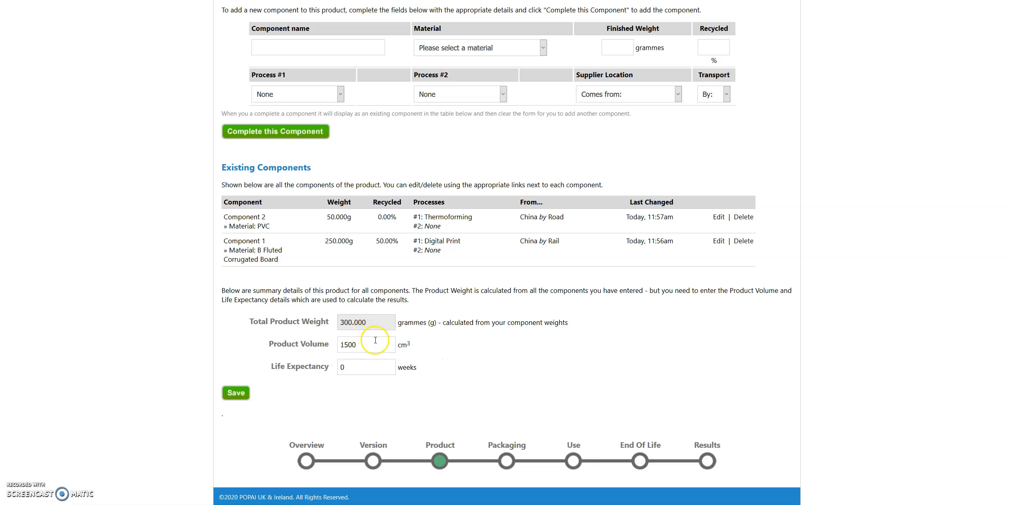
Set the product's life expectancy to 12 weeks and save the product details.
left_click(349, 367)
double_click(348, 368)
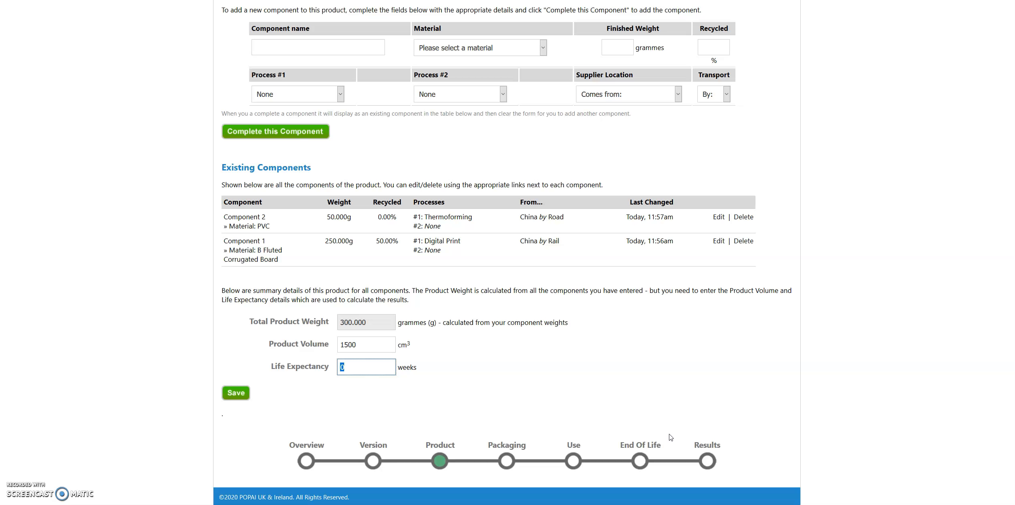
type("12")
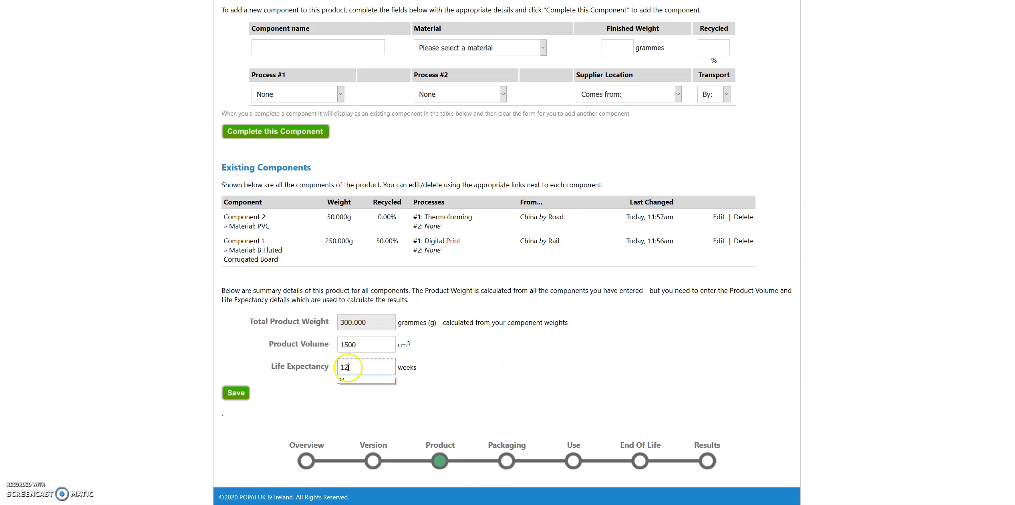
left_click(364, 367)
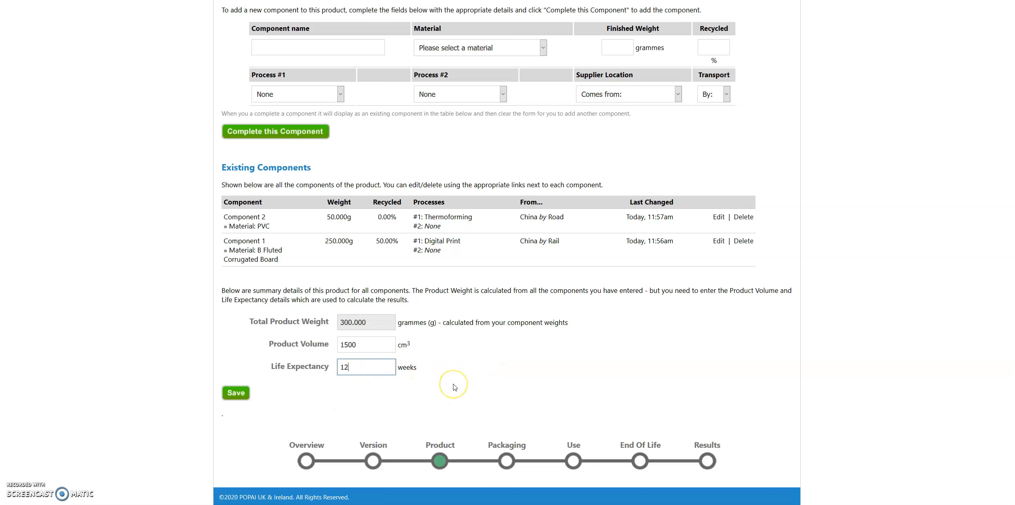
scroll(453, 385, "up", 2)
scroll(320, 400, "down", 2)
left_click(231, 393)
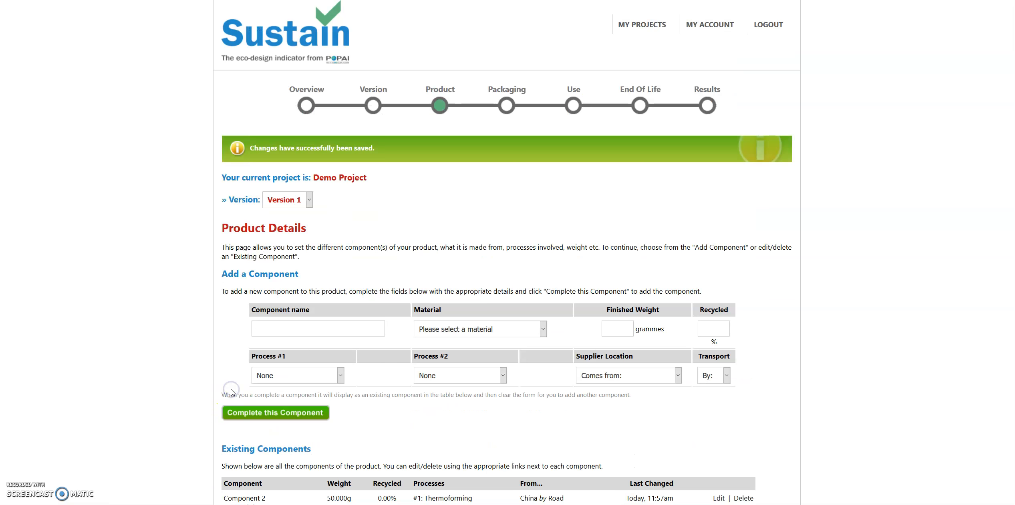
Review the saved components and the product summary values.
scroll(243, 313, "down", 2)
scroll(242, 314, "down", 2)
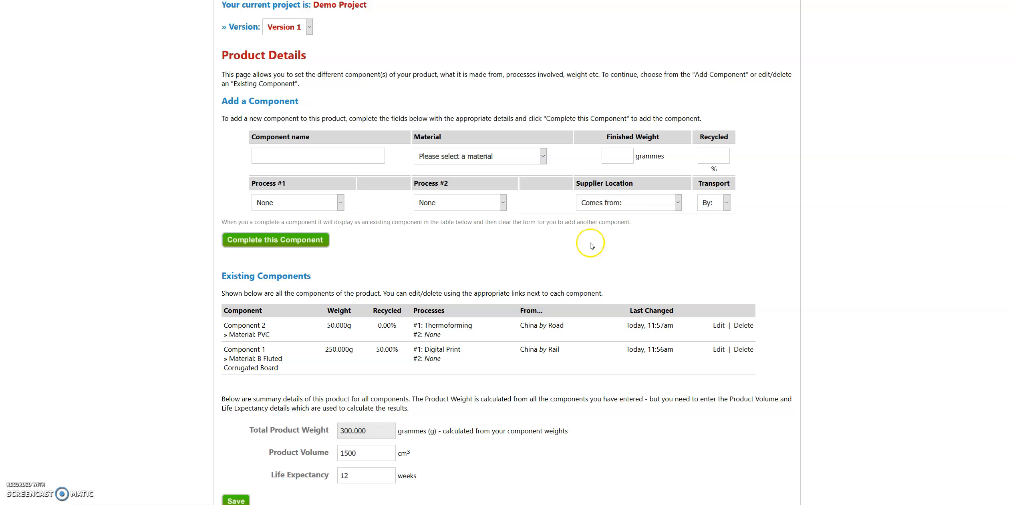
scroll(592, 245, "down", 2)
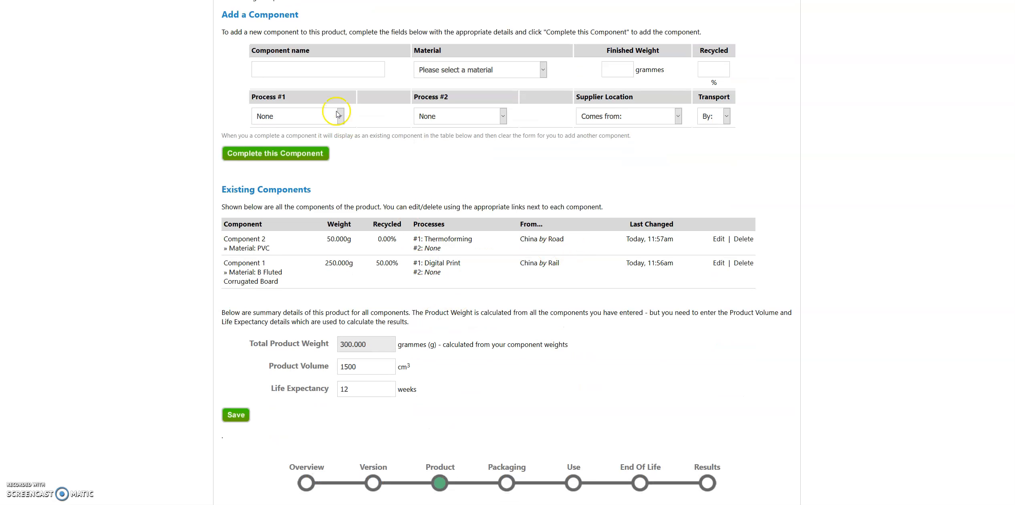